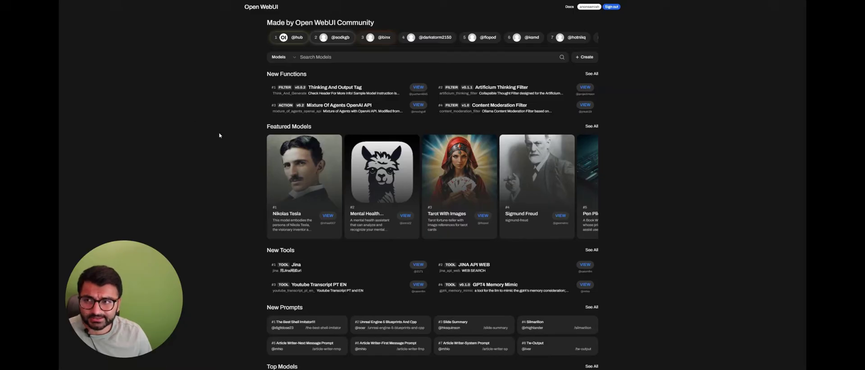
# Open the full list of community tools from the New Tools section
pyautogui.scroll(-2, 219, 135)
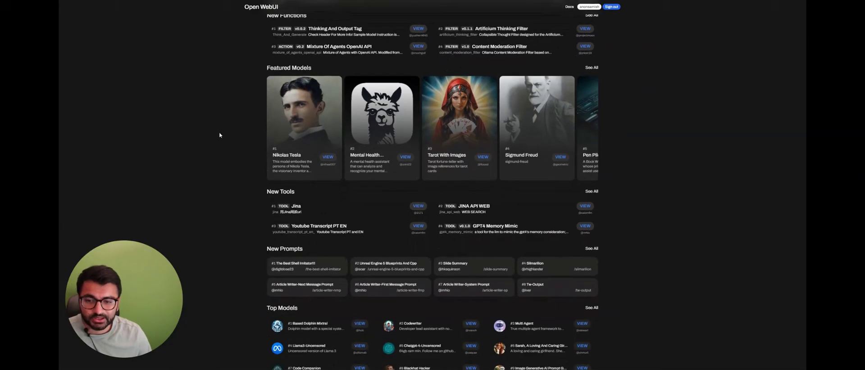
pyautogui.moveTo(266, 191); pyautogui.dragTo(296, 195)
pyautogui.click(295, 194)
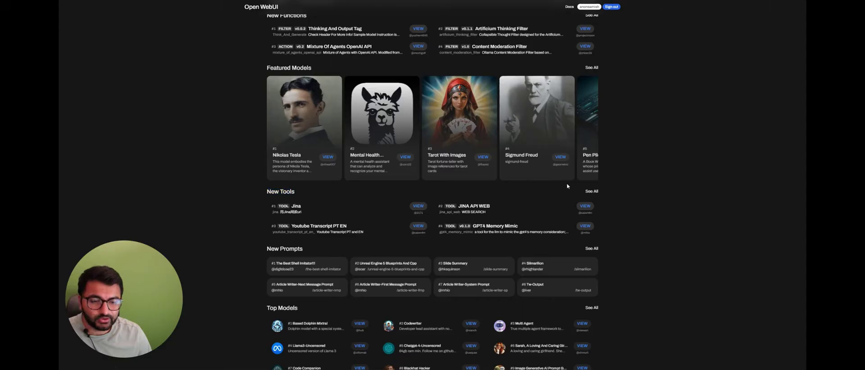
pyautogui.click(590, 192)
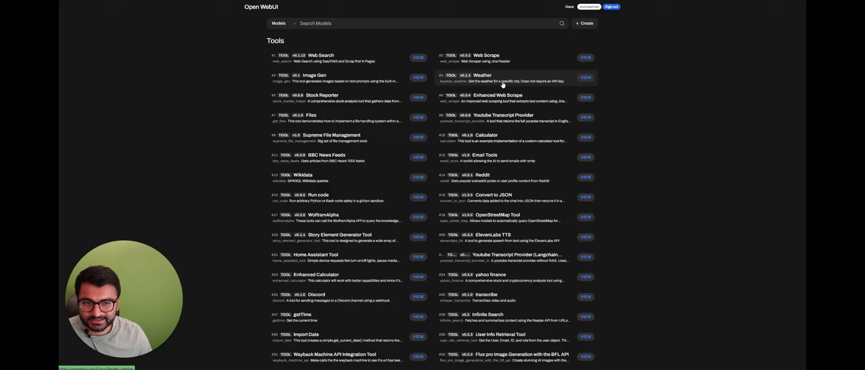
# Examine the ElevenLabs TTS tool's description and code, including its API key setting, and return to the tools list
pyautogui.click(495, 244)
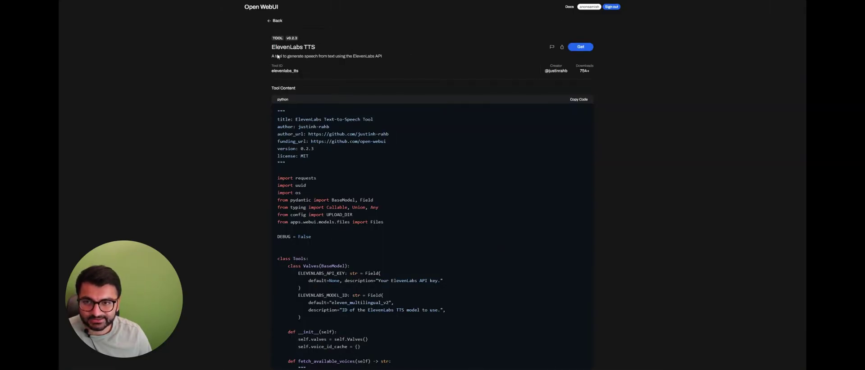
pyautogui.moveTo(278, 56); pyautogui.dragTo(315, 49)
pyautogui.click(359, 56)
pyautogui.doubleClick(378, 56)
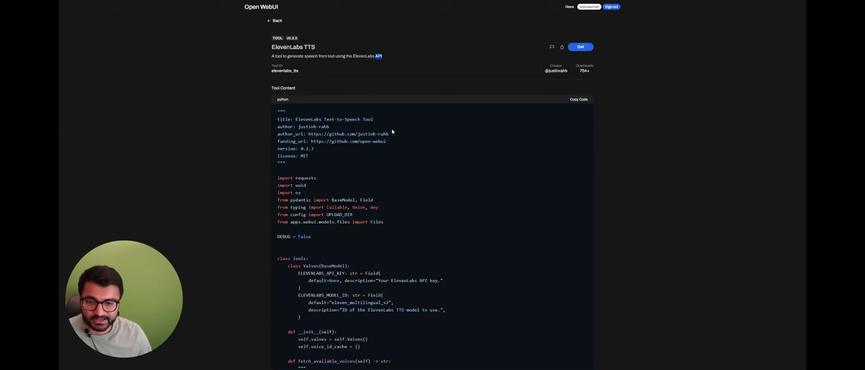
pyautogui.scroll(-4, 392, 132)
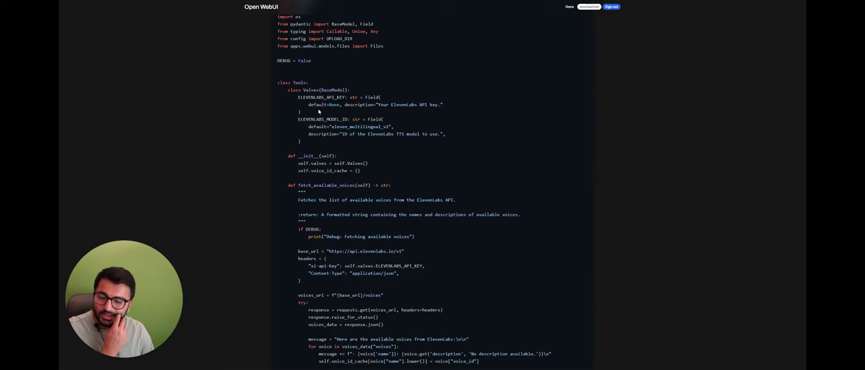
pyautogui.scroll(4, 318, 111)
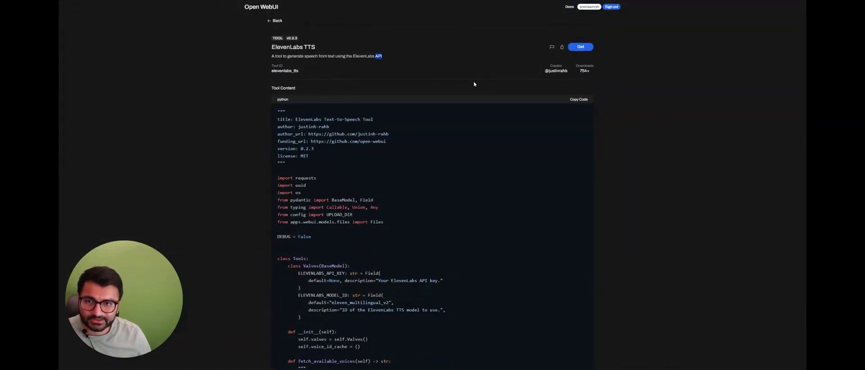
pyautogui.hotkey('alt', 'Left')
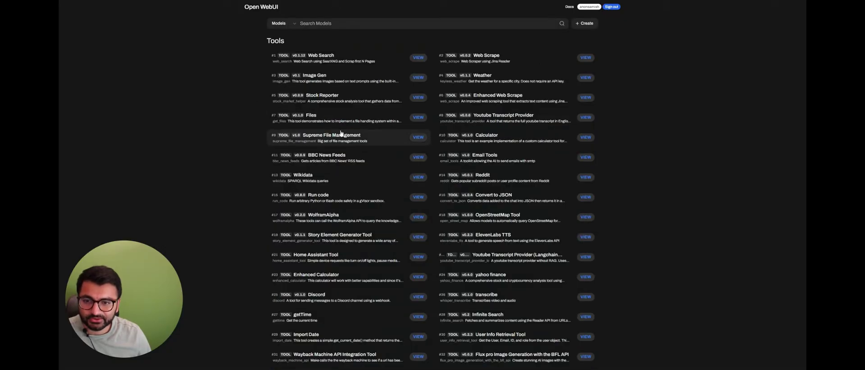
# Examine the BBC News Feeds tool's Python code and return to the tools list
pyautogui.click(360, 159)
pyautogui.scroll(-5, 360, 157)
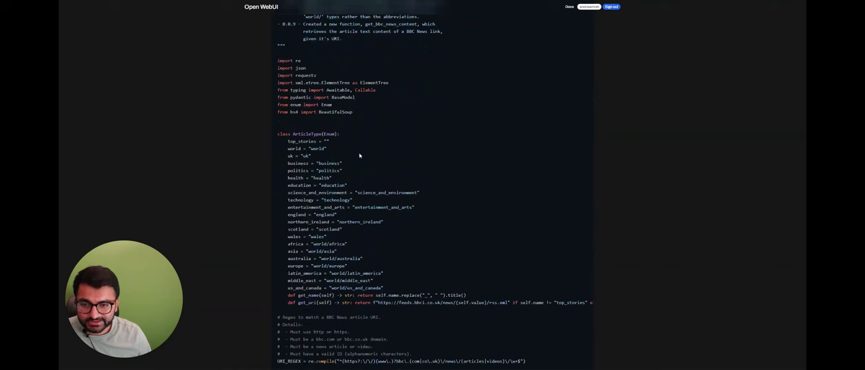
pyautogui.scroll(-3, 360, 156)
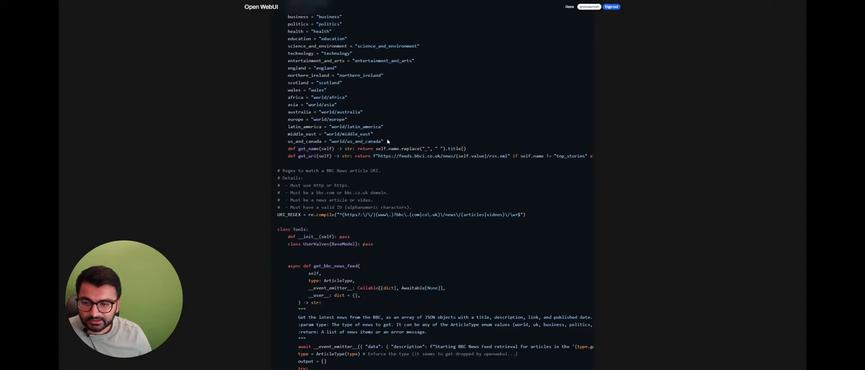
pyautogui.hotkey('alt', 'Left')
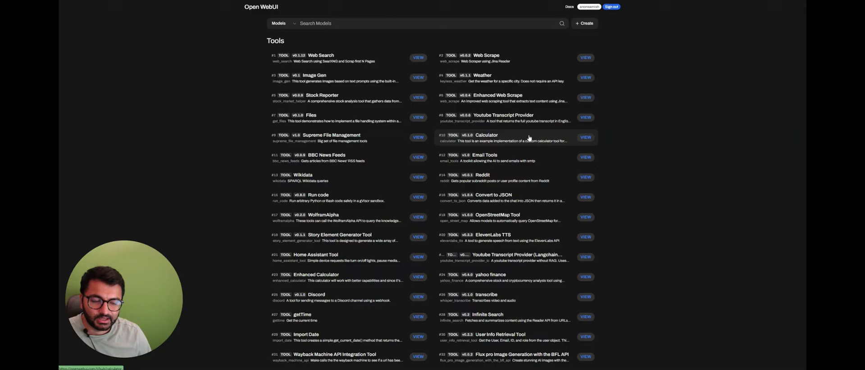
# Get the community Calculator tool and save it to the workspace tools
pyautogui.click(584, 138)
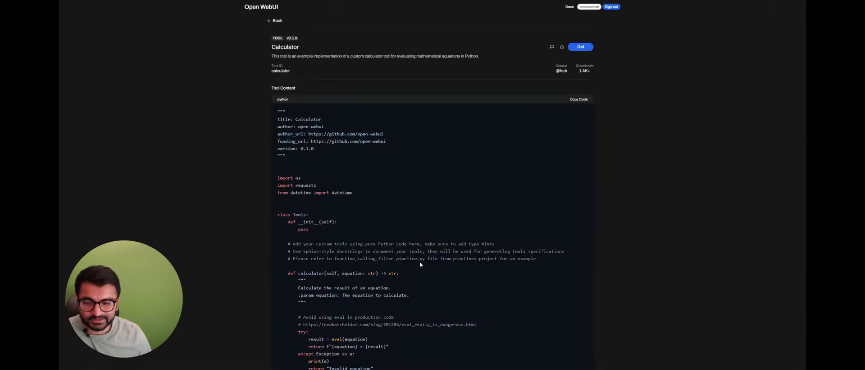
pyautogui.click(581, 47)
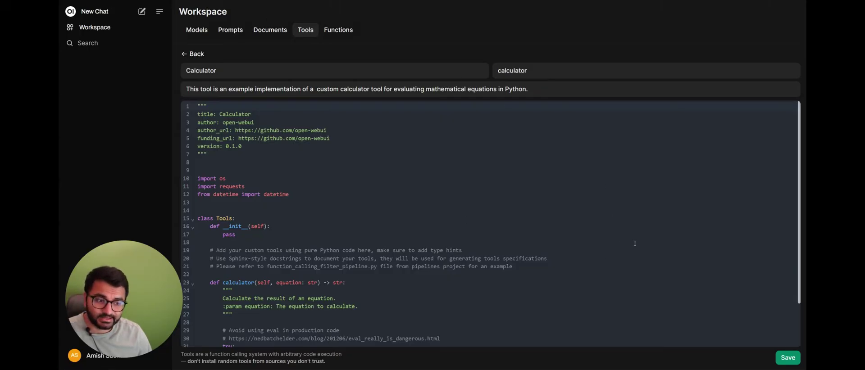
pyautogui.click(788, 358)
pyautogui.click(508, 242)
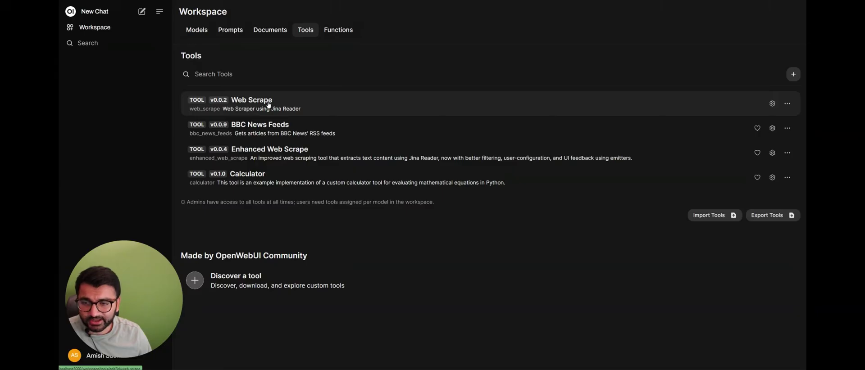
pyautogui.click(787, 105)
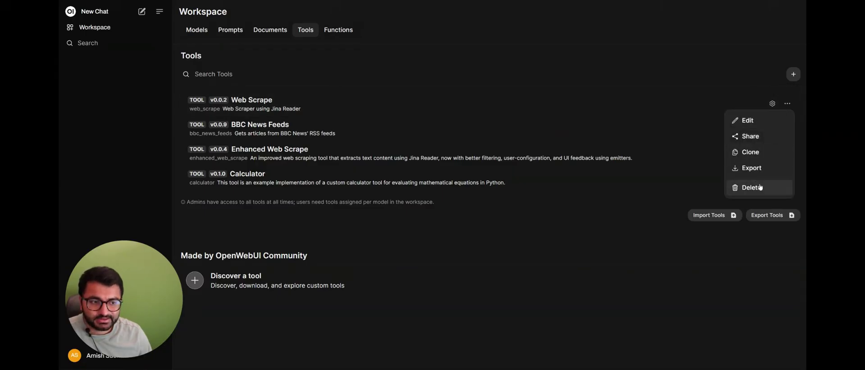
pyautogui.click(755, 188)
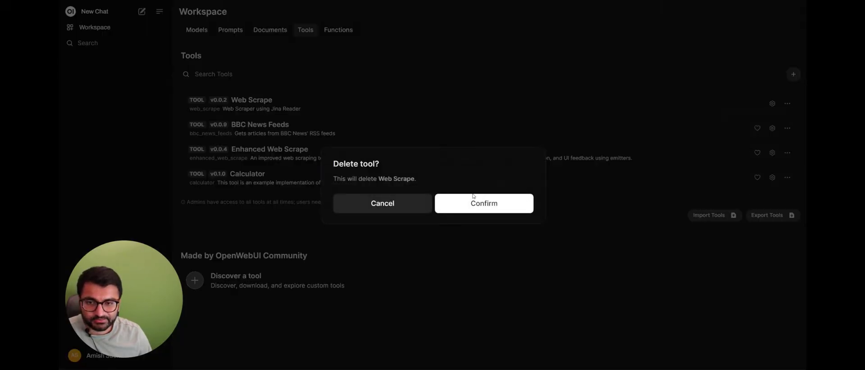
pyautogui.click(406, 203)
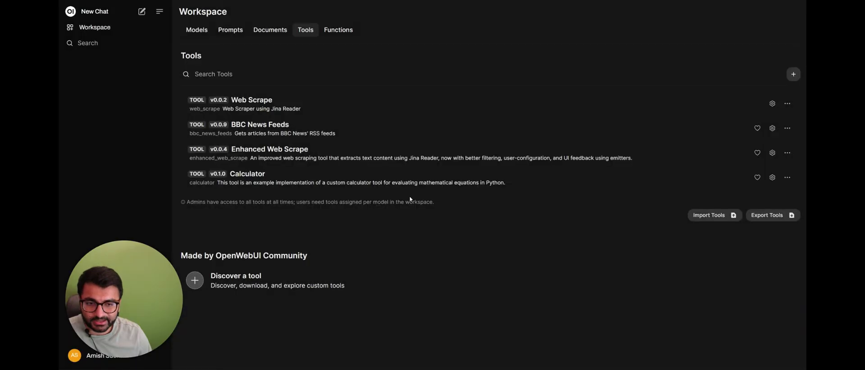
# Delete the Web Scrape tool from the workspace tools and confirm the deletion
pyautogui.click(788, 105)
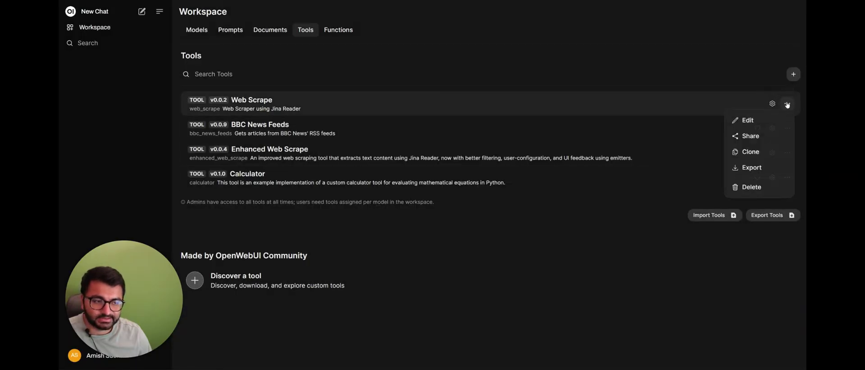
pyautogui.click(750, 188)
pyautogui.click(500, 208)
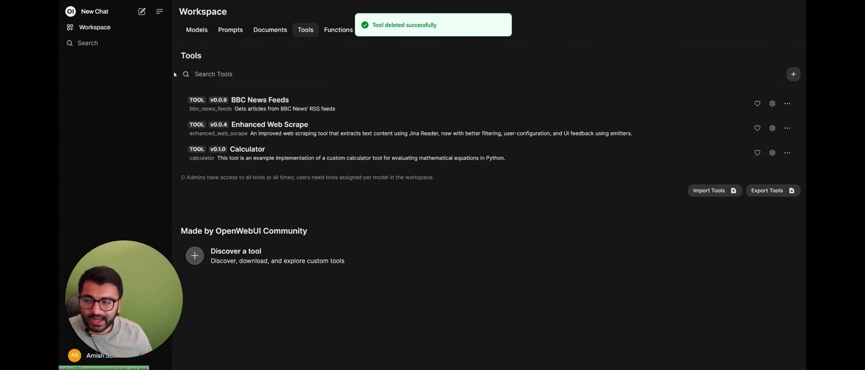
# Start a new chat with the mistral-nemo:latest model
pyautogui.click(106, 12)
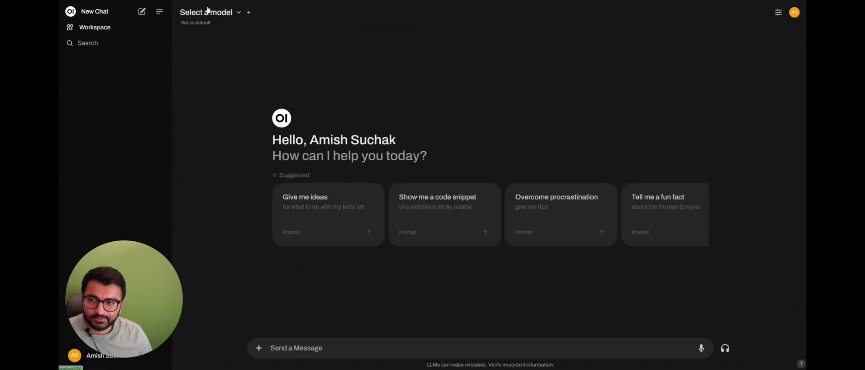
pyautogui.click(234, 13)
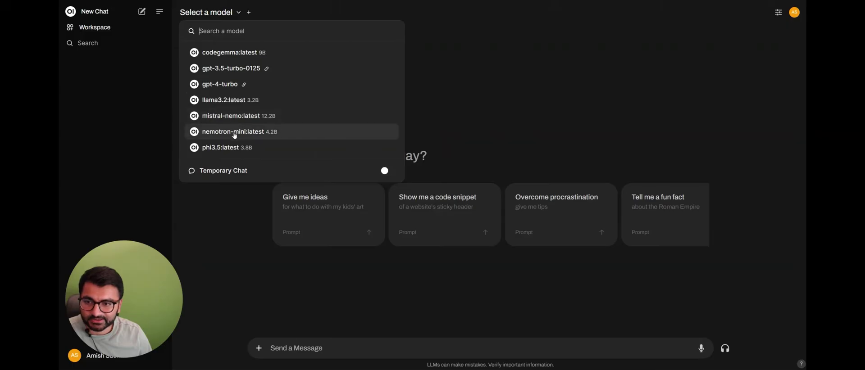
pyautogui.click(236, 118)
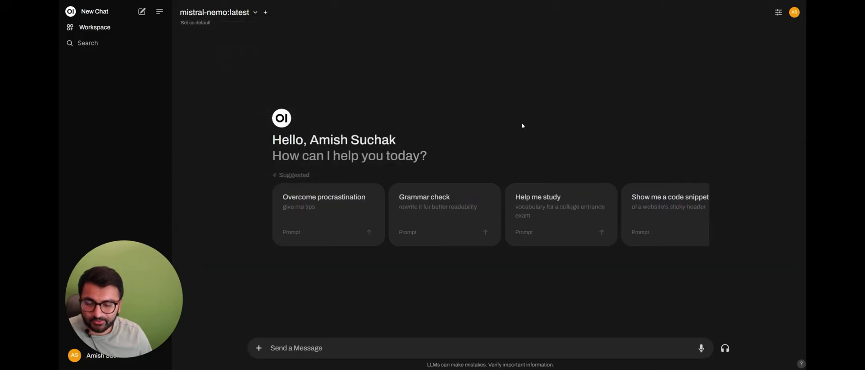
# Enable the Enhanced Web Scrape tool for the new chat
pyautogui.click(259, 349)
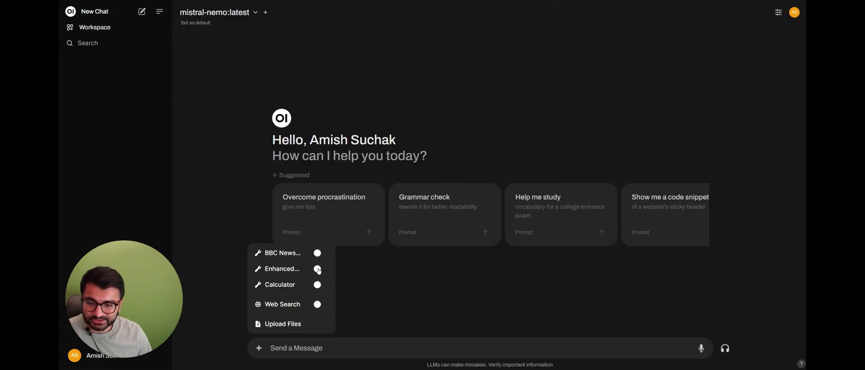
pyautogui.click(320, 272)
pyautogui.click(405, 337)
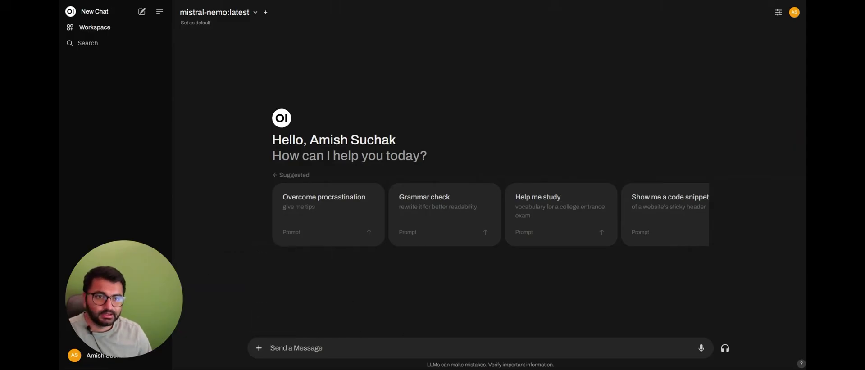
# Turn off the Enhanced Web Scrape tool for this chat
pyautogui.click(259, 348)
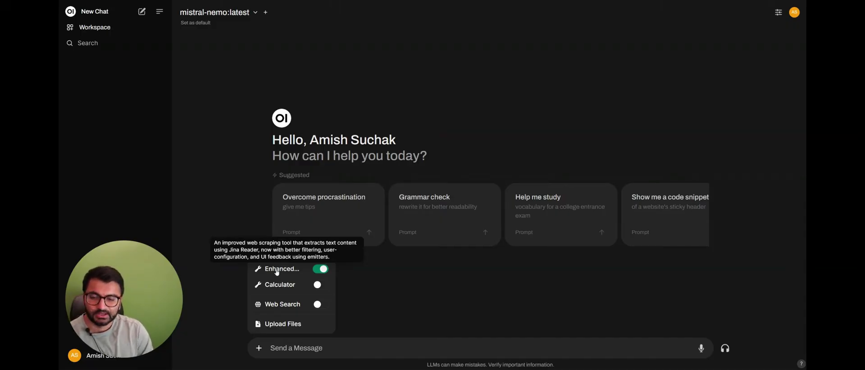
pyautogui.click(321, 269)
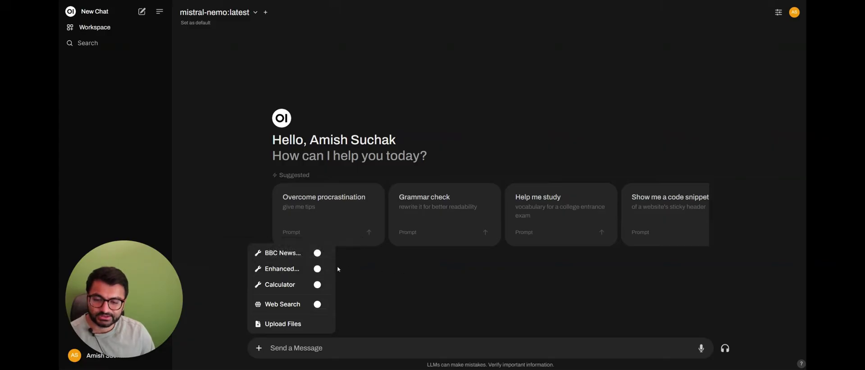
pyautogui.click(390, 269)
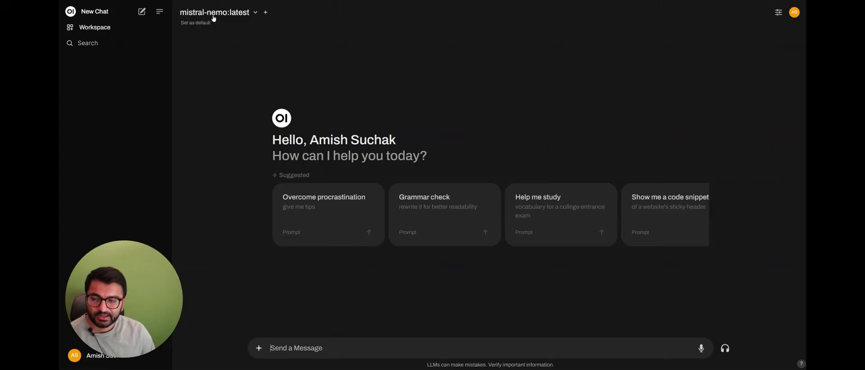
pyautogui.click(214, 16)
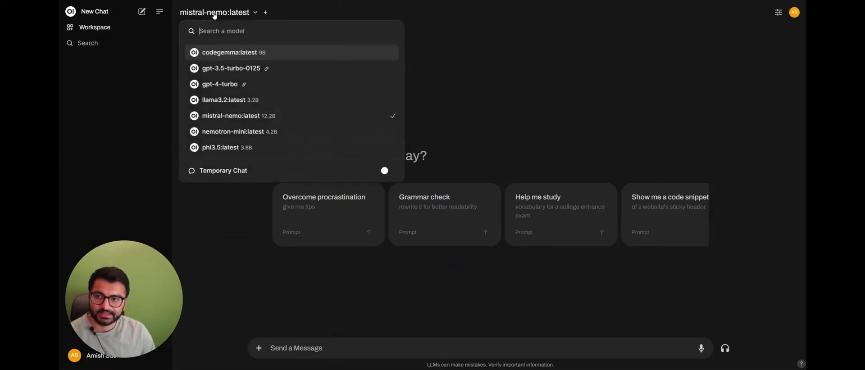
pyautogui.click(335, 348)
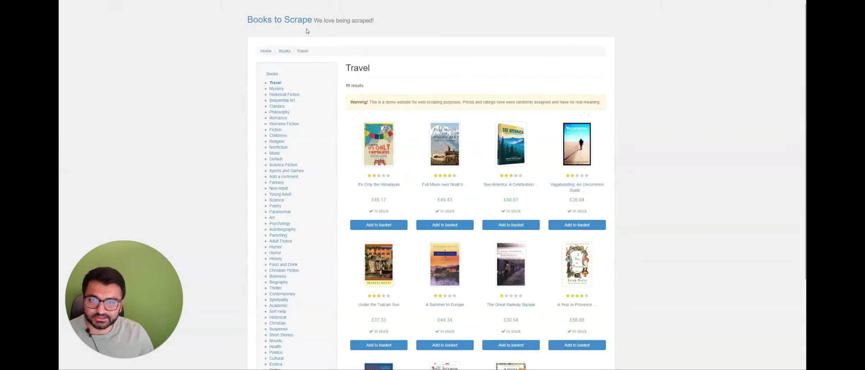
pyautogui.scroll(-3, 505, 180)
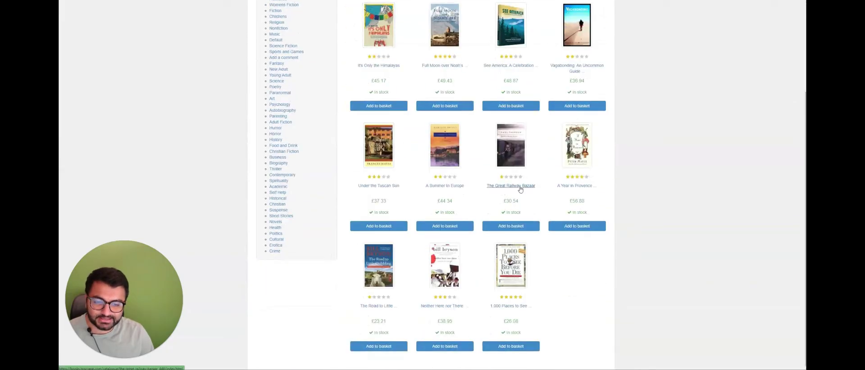
pyautogui.scroll(3, 571, 253)
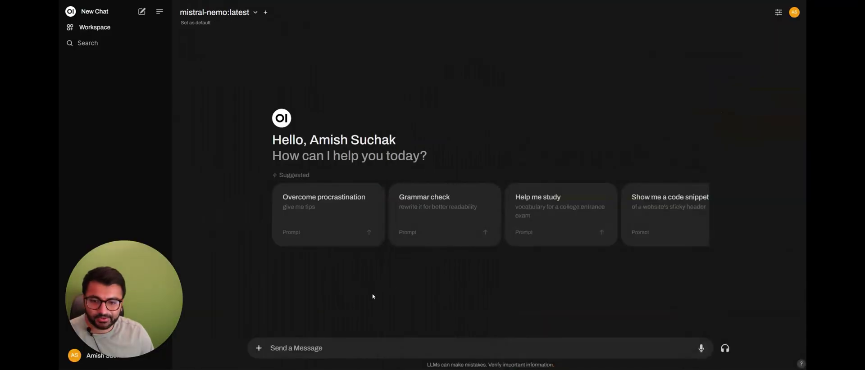
pyautogui.write('scr')
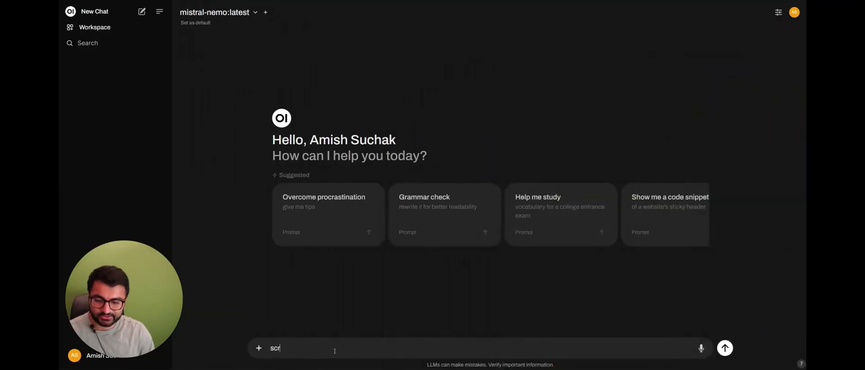
pyautogui.write('ape the books from this site :')
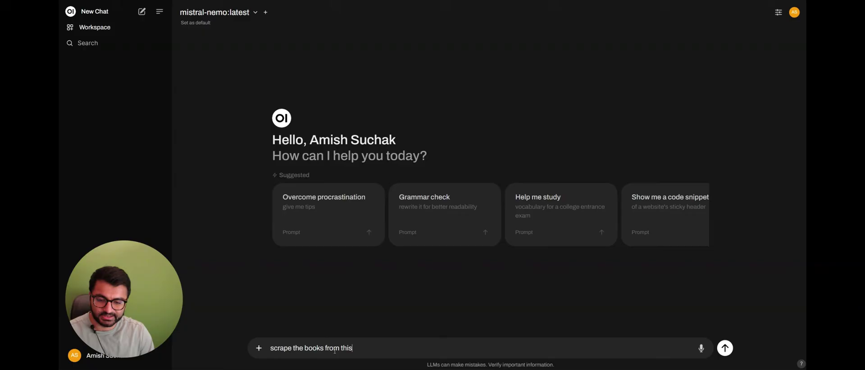
pyautogui.write('https://books.toscrape.com/catalogue/category/books/travel_2/index.html')
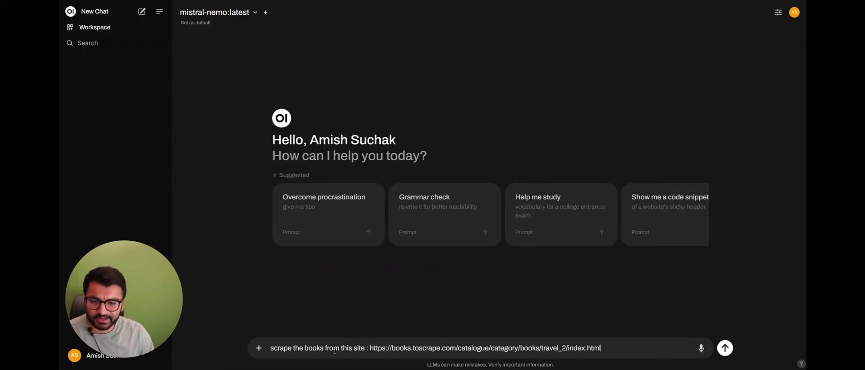
pyautogui.press('Return')
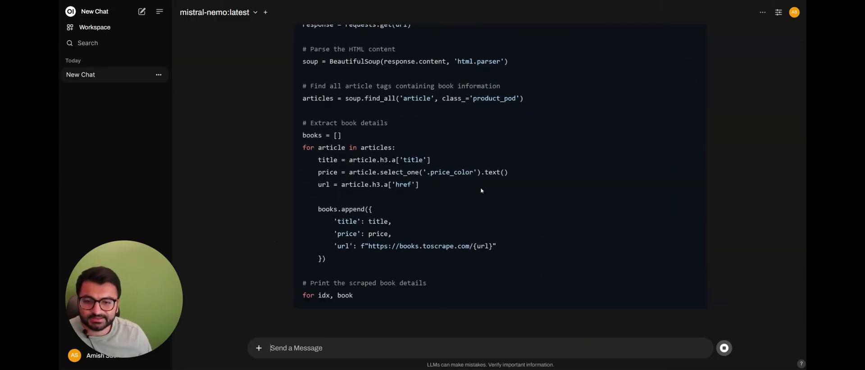
# Review the model's reply on scraping the travel books, from the library installation command through the Python script
pyautogui.scroll(5, 481, 191)
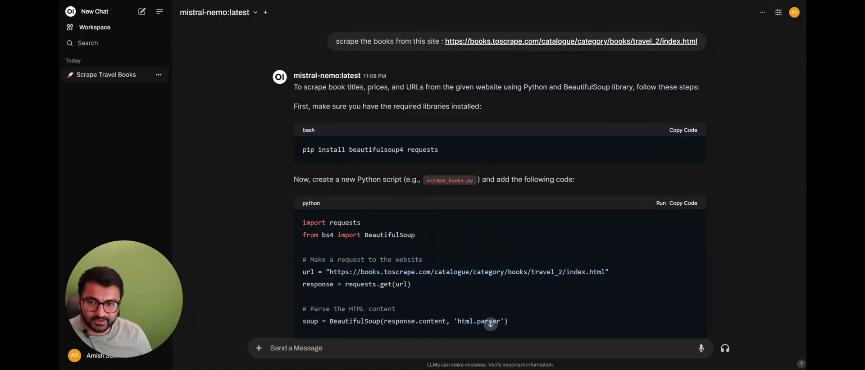
pyautogui.moveTo(354, 87); pyautogui.dragTo(446, 107)
pyautogui.moveTo(321, 150); pyautogui.dragTo(424, 150)
pyautogui.click(424, 149)
pyautogui.scroll(-4, 394, 119)
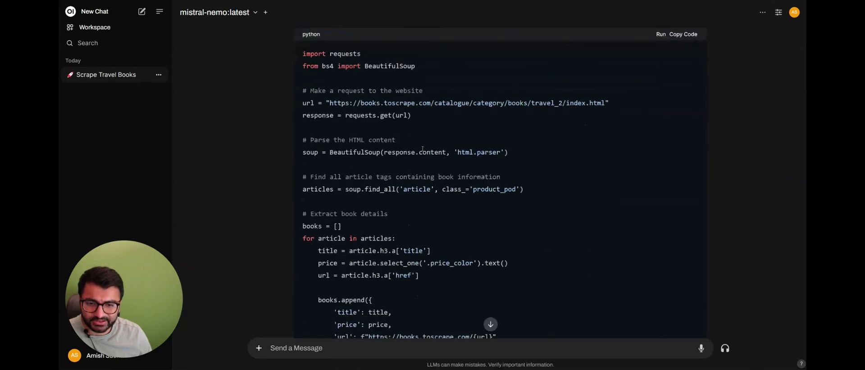
pyautogui.scroll(2, 393, 118)
pyautogui.scroll(-8, 401, 149)
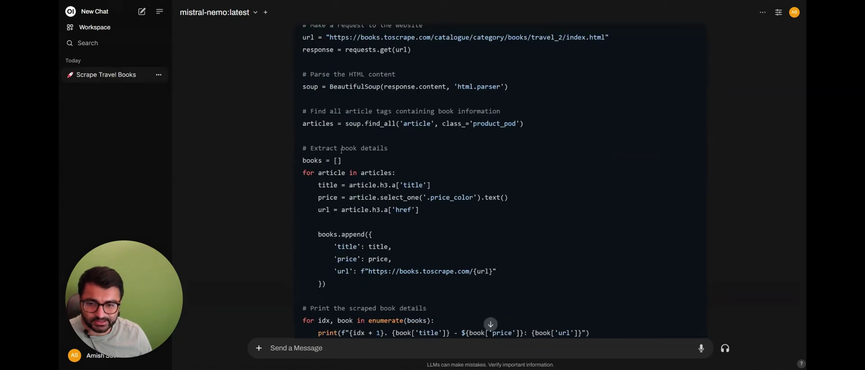
pyautogui.scroll(-1, 415, 176)
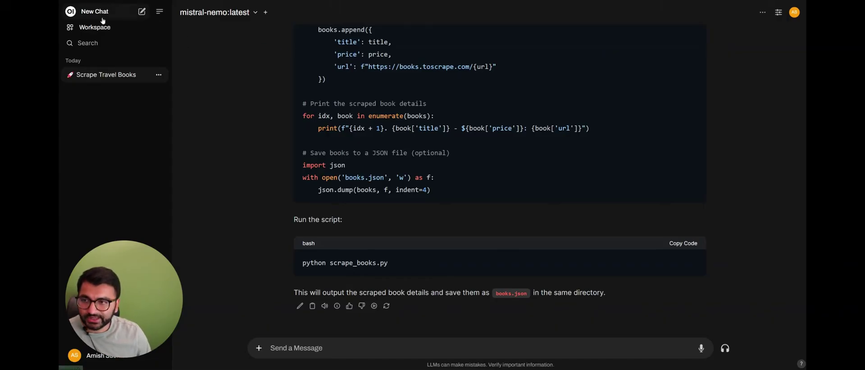
# Delete the Scrape Travel Books chat from the chat history
pyautogui.click(158, 75)
pyautogui.click(178, 167)
pyautogui.click(451, 204)
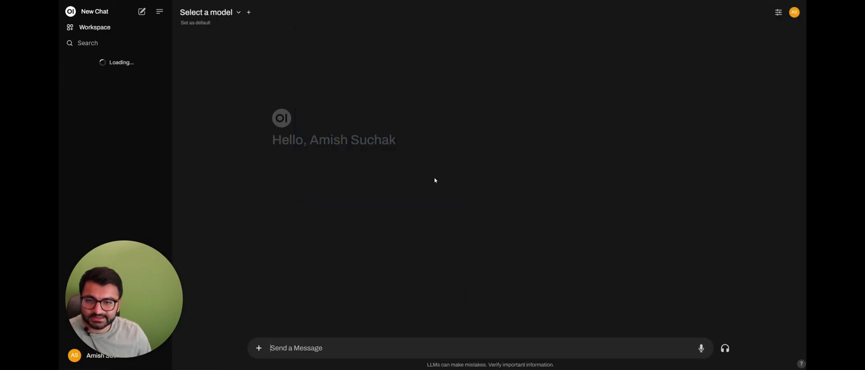
# Select the mistral-nemo:latest model for the new chat and enable the Enhanced Web Scrape tool
pyautogui.click(206, 12)
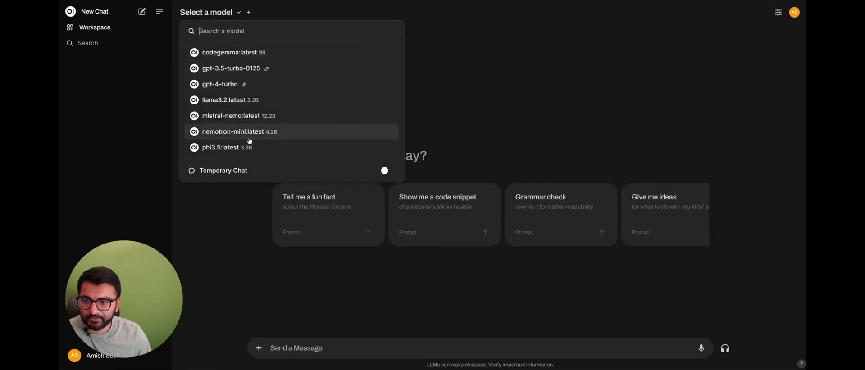
pyautogui.click(246, 116)
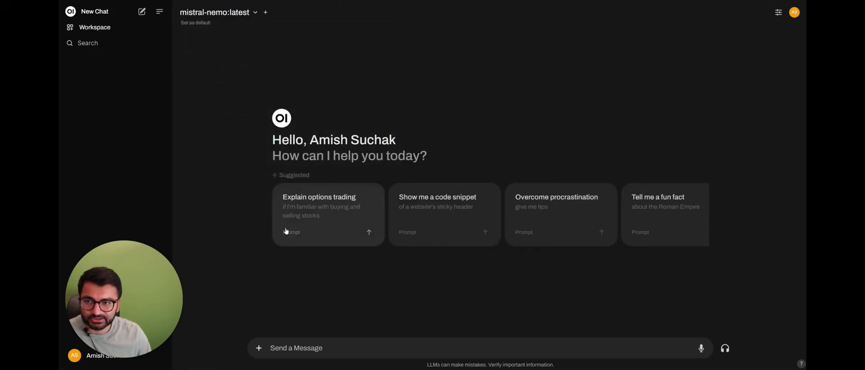
pyautogui.click(259, 349)
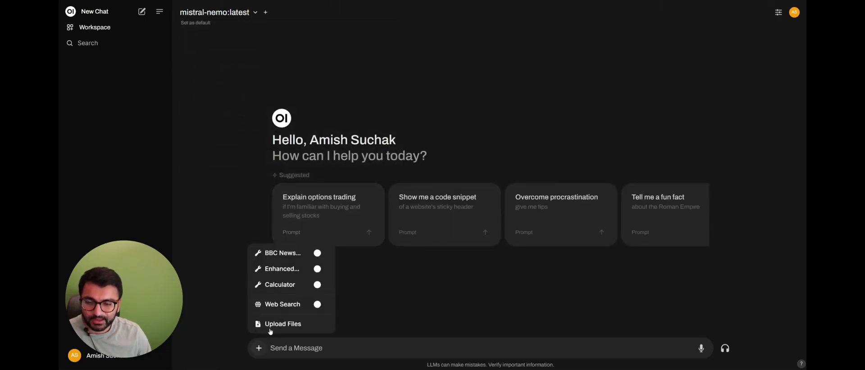
pyautogui.click(319, 269)
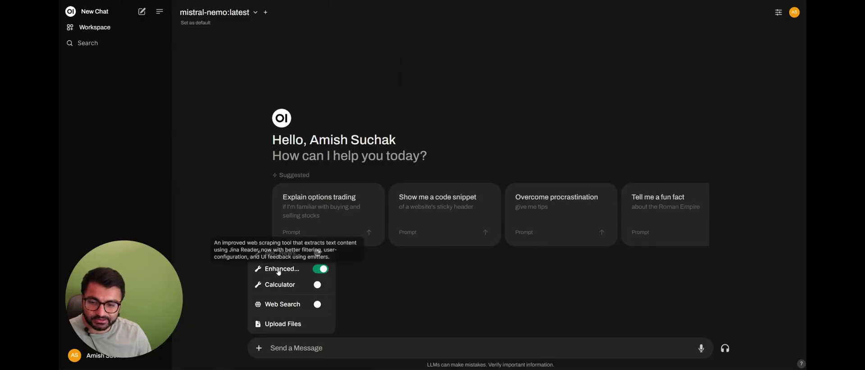
pyautogui.click(402, 349)
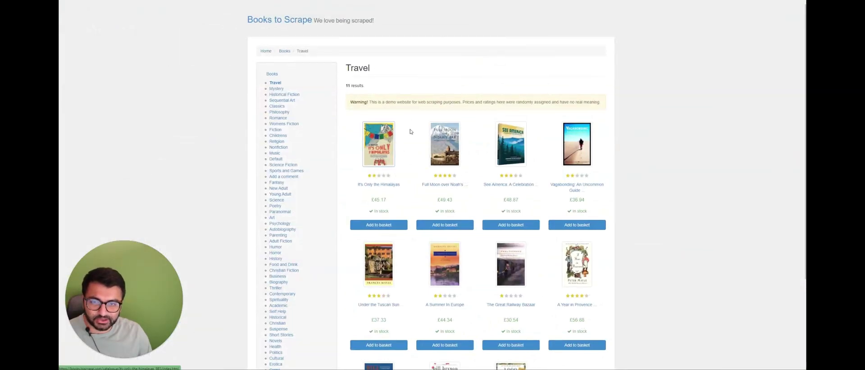
pyautogui.scroll(-2, 410, 132)
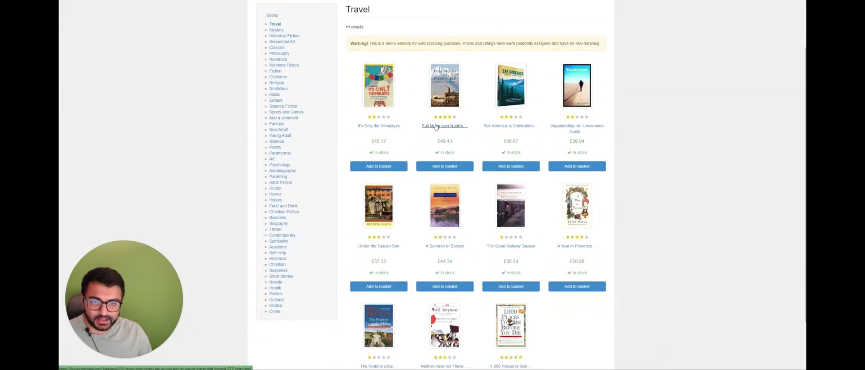
pyautogui.scroll(-2, 446, 136)
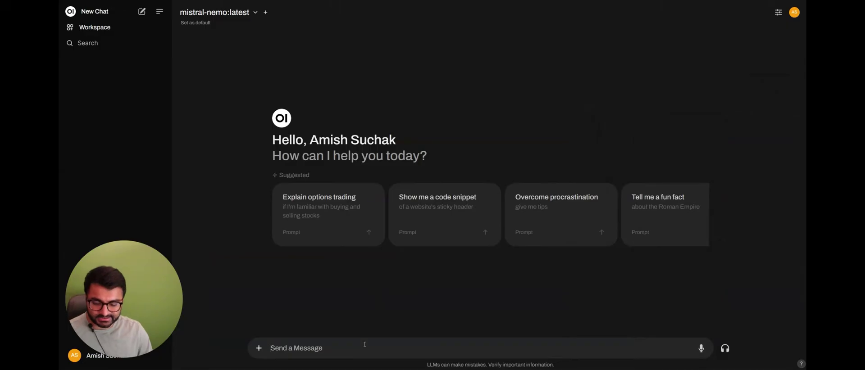
pyautogui.write('scrape the books')
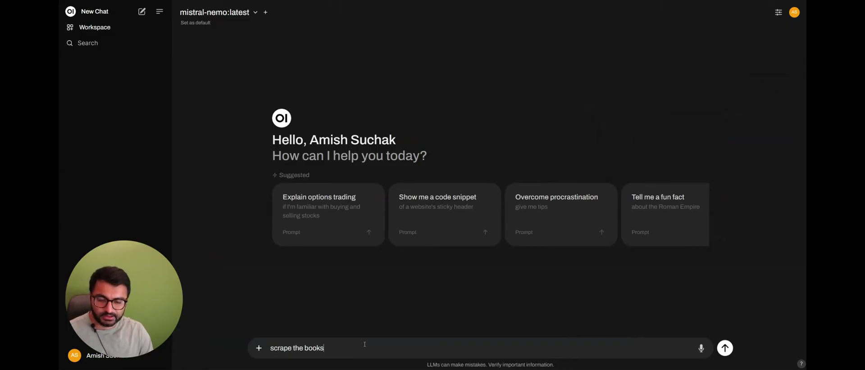
pyautogui.write(' from this webs')
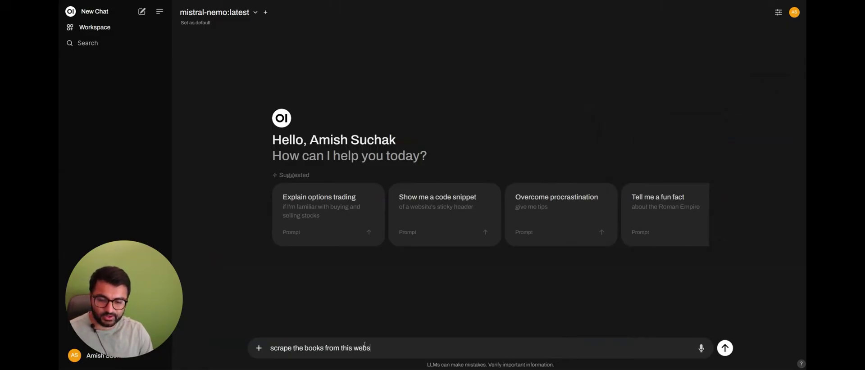
pyautogui.write('ite :')
pyautogui.write('https://books.toscrape.com/catalogue/category/books/travel_2/index.html')
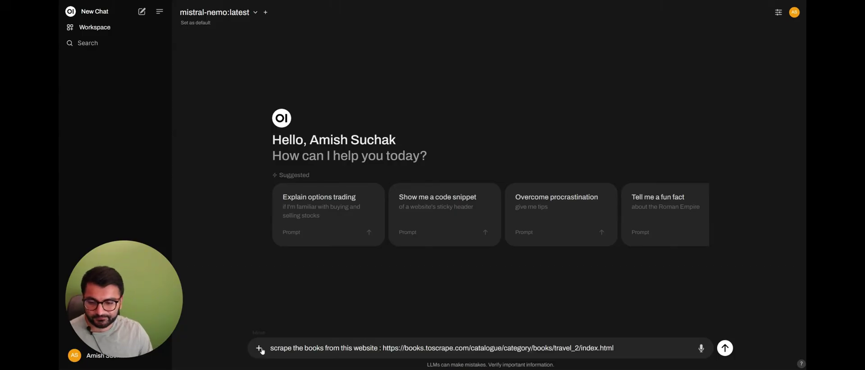
pyautogui.click(260, 349)
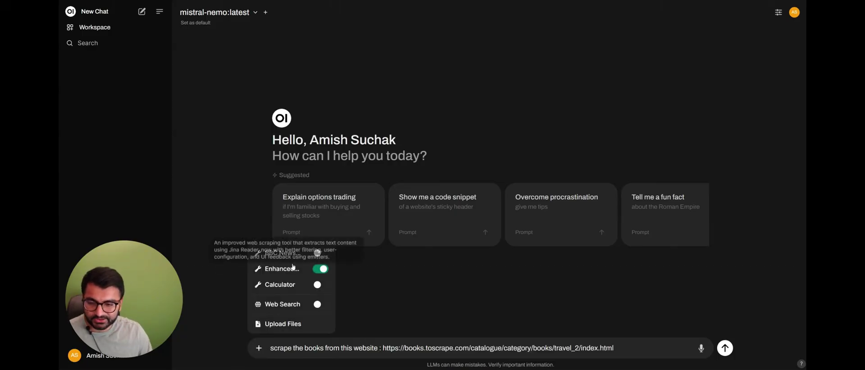
pyautogui.click(585, 351)
pyautogui.press('Return')
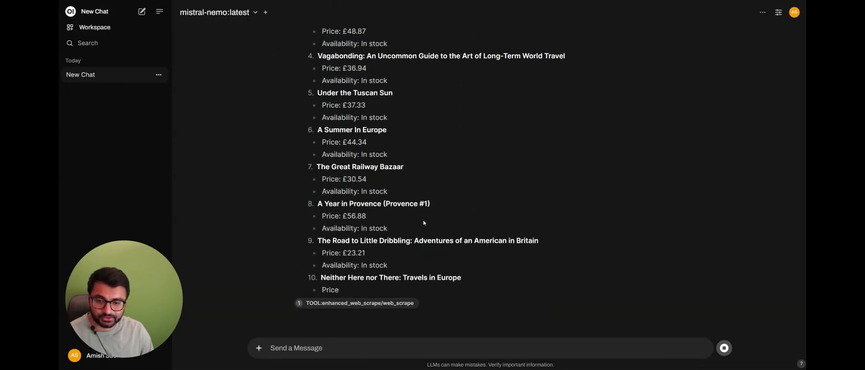
# Compare the scraped titles, prices and availability in the reply with the books on the Books to Scrape Travel page
pyautogui.scroll(5, 388, 185)
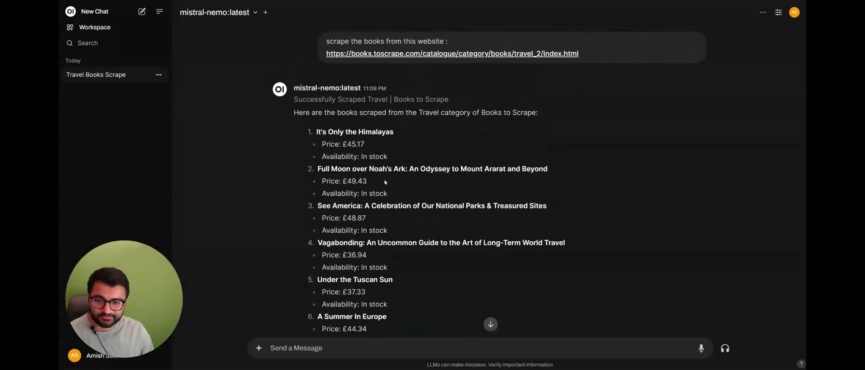
pyautogui.moveTo(317, 132); pyautogui.dragTo(454, 295)
pyautogui.click(454, 295)
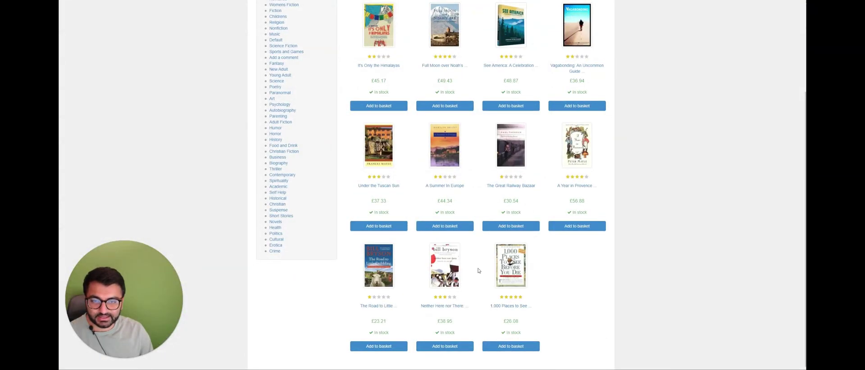
pyautogui.scroll(3, 405, 135)
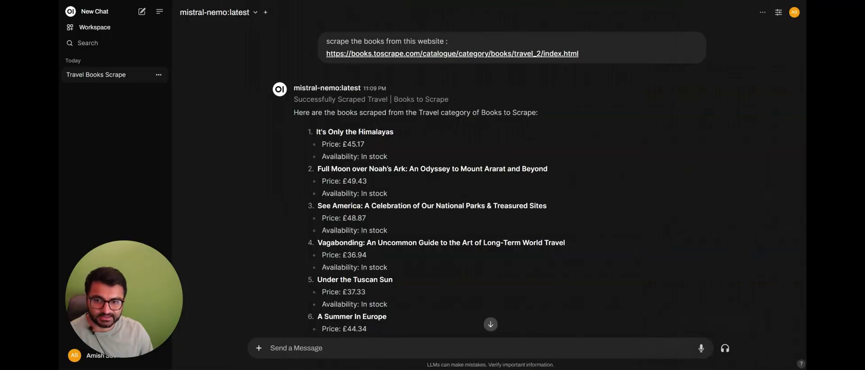
pyautogui.moveTo(327, 145); pyautogui.dragTo(399, 155)
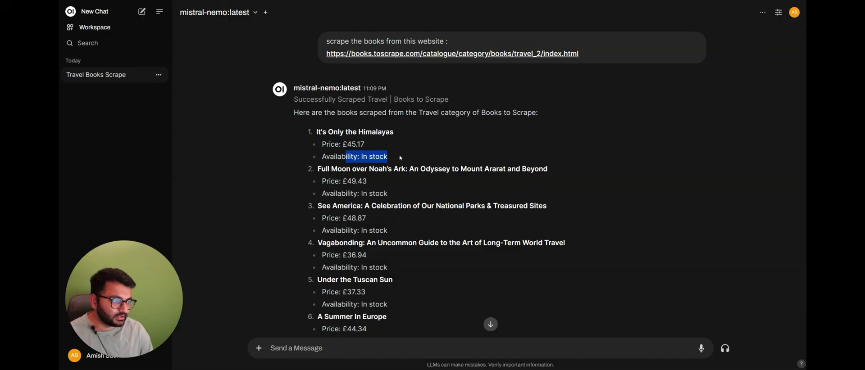
pyautogui.click(399, 155)
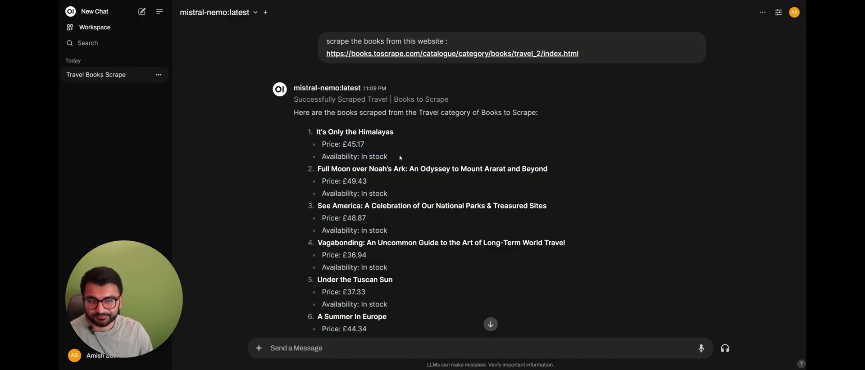